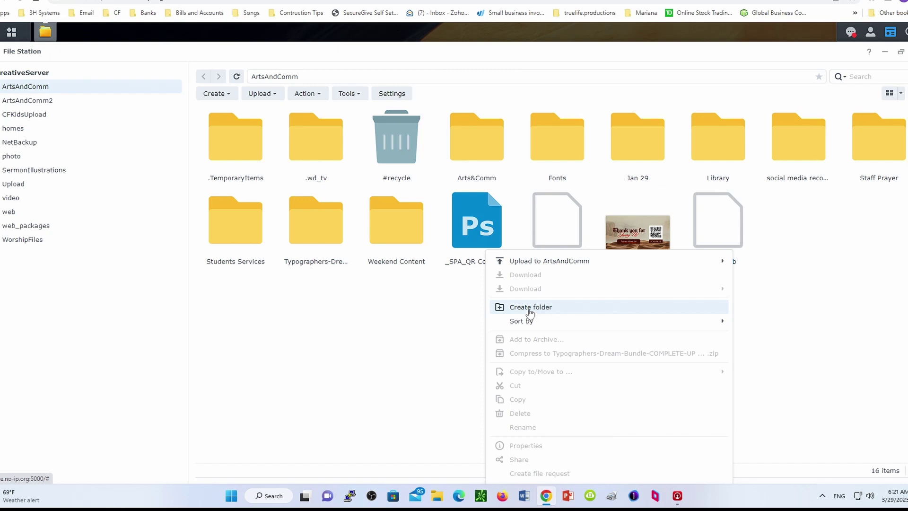
Create a new folder named 'Test Folder' in the ArtsAndComm share.
left_click(530, 307)
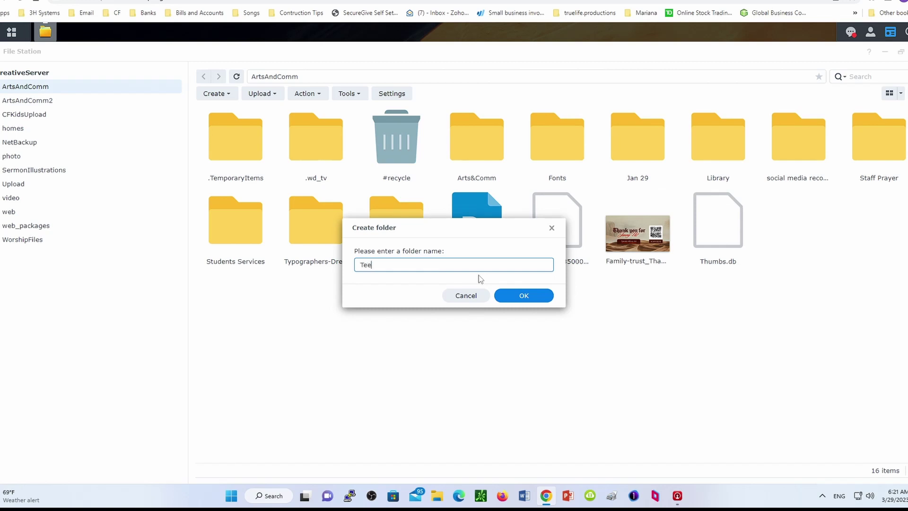
type("Tee")
key("BackSpace")
type("st Folder")
left_click(528, 297)
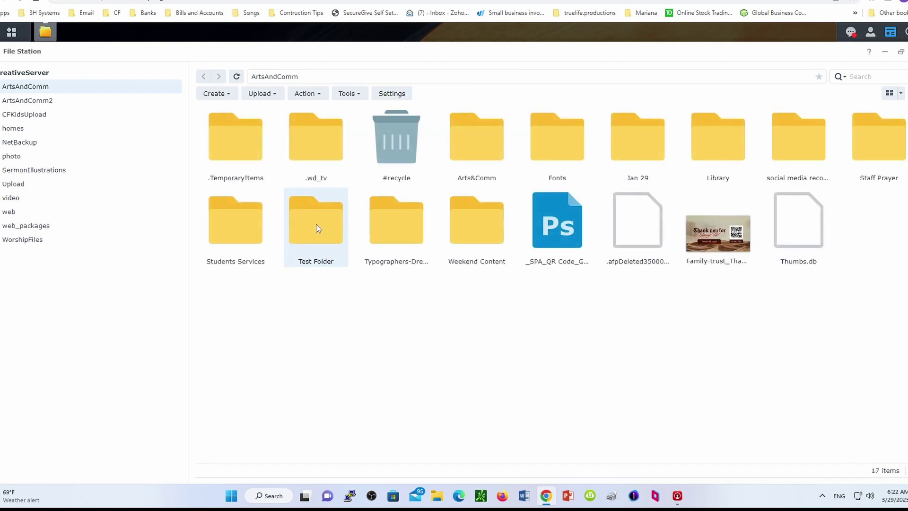
In Test Folder's Properties, apply the owner and group to the folder, sub-folders and files.
right_click(315, 226)
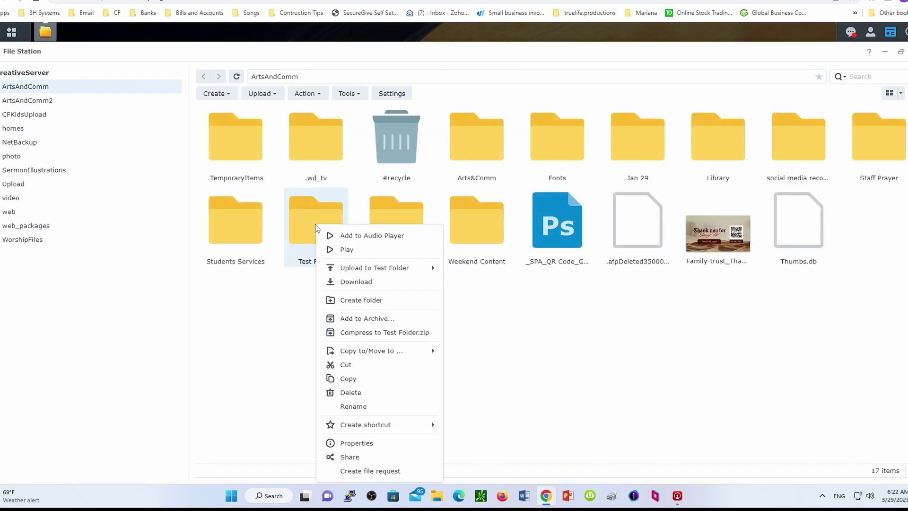
left_click(364, 443)
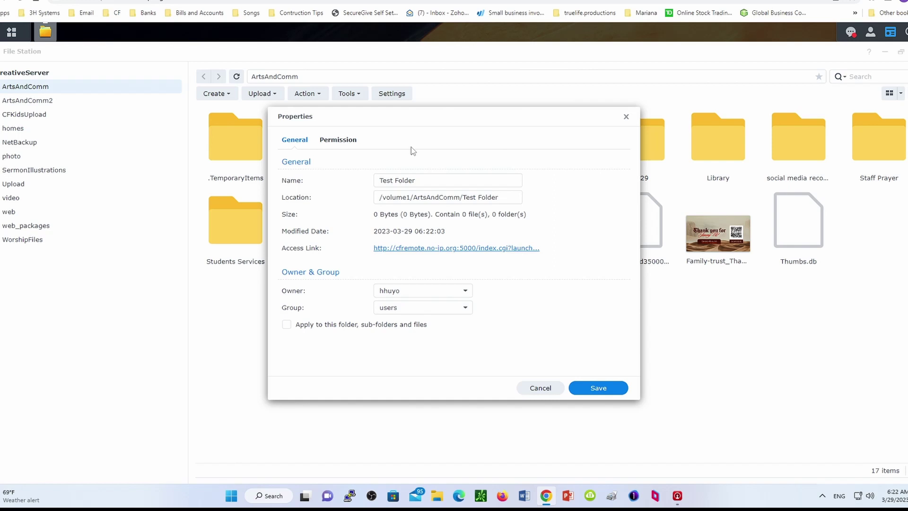
left_click_drag(440, 114, 435, 114)
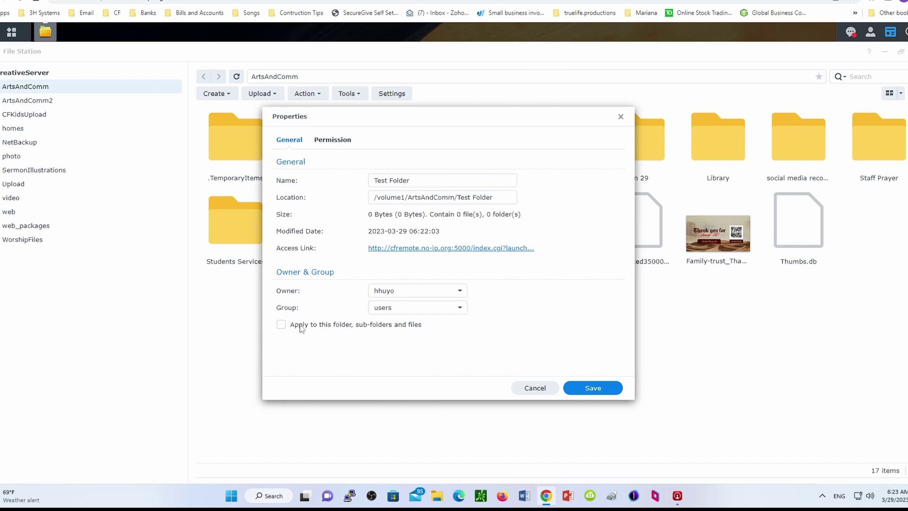
left_click(281, 325)
Add Group Write to Test Folder's permissions, apply them to sub-folders and files, and save.
left_click(328, 142)
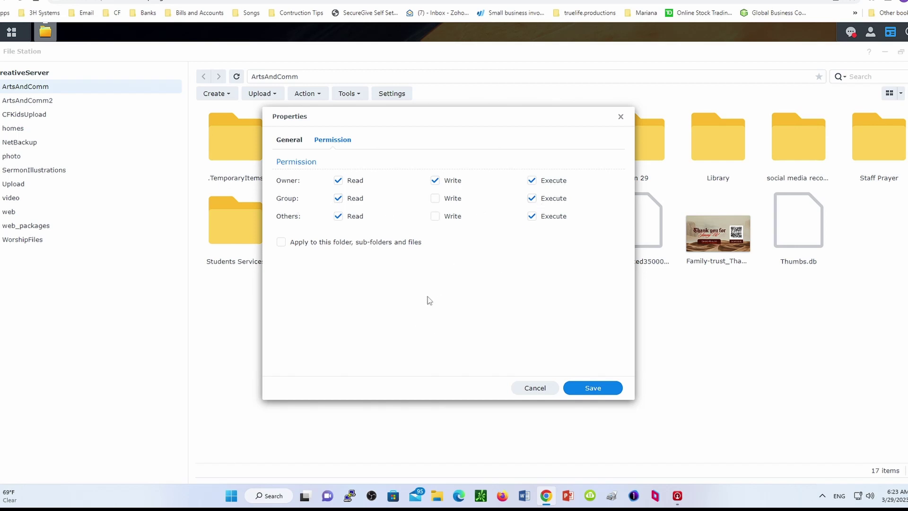
left_click(435, 198)
left_click(281, 243)
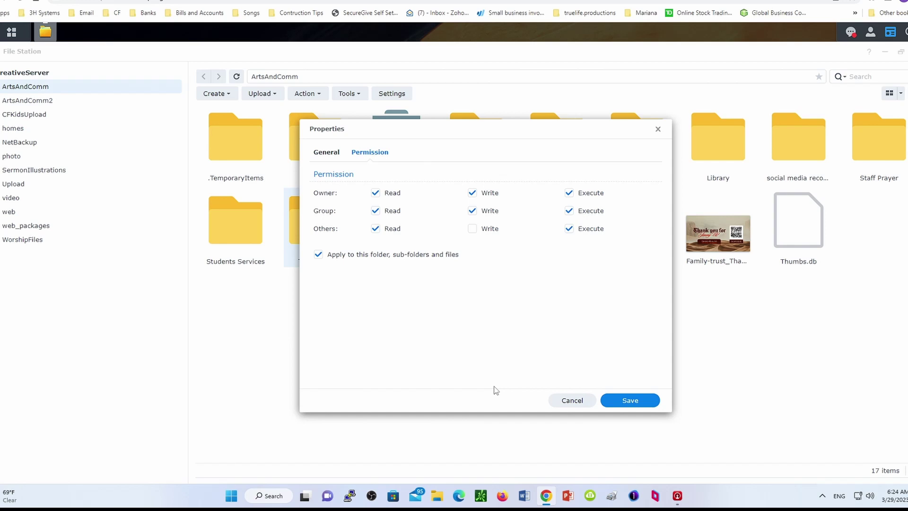
left_click(637, 400)
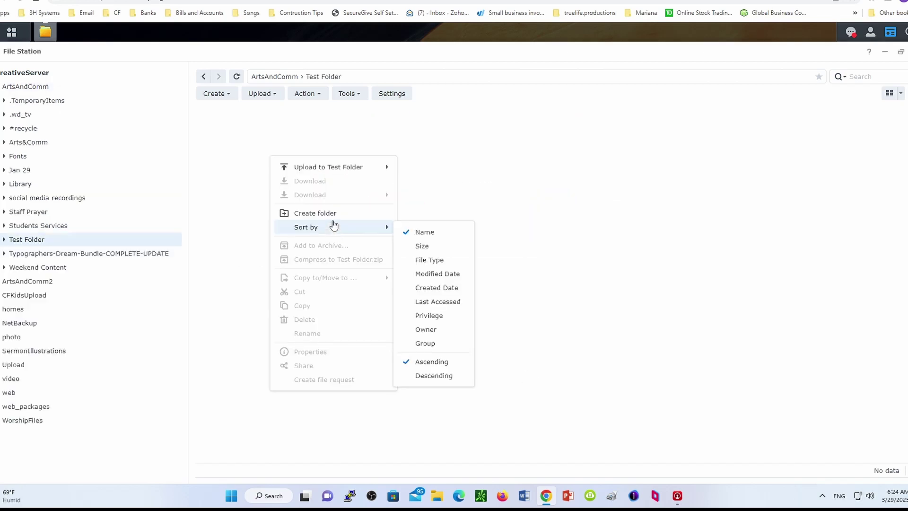
Create a subfolder named 'test' inside Test Folder.
left_click(324, 211)
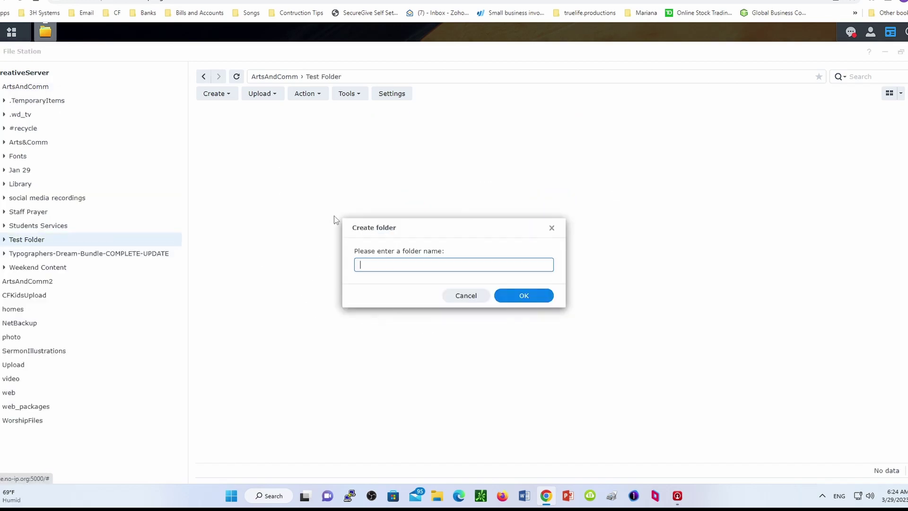
type("test")
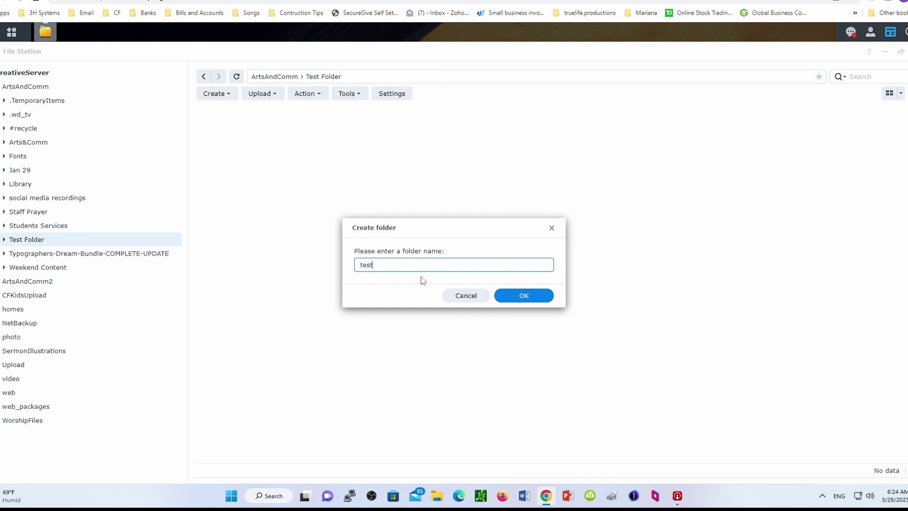
key("Return")
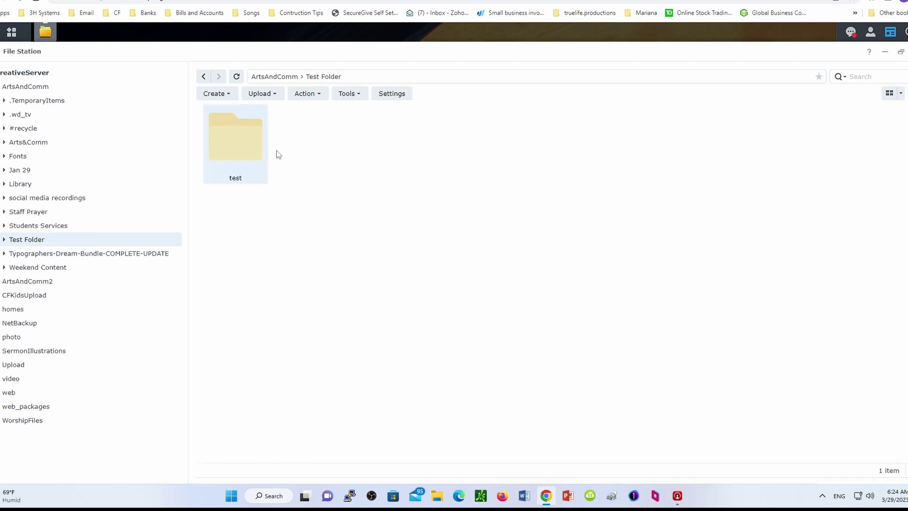
In the test folder's Properties, apply the owner and group to sub-folders and files.
right_click(233, 149)
left_click(277, 364)
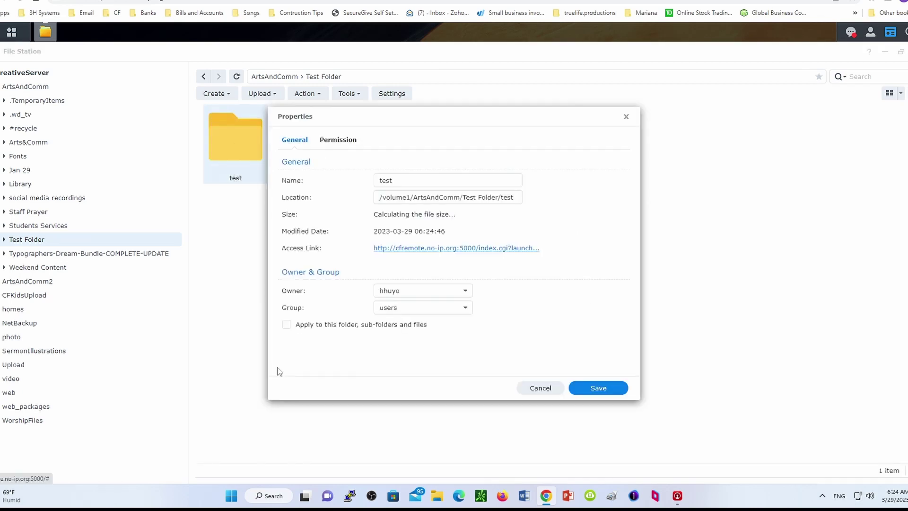
left_click(335, 142)
left_click(300, 140)
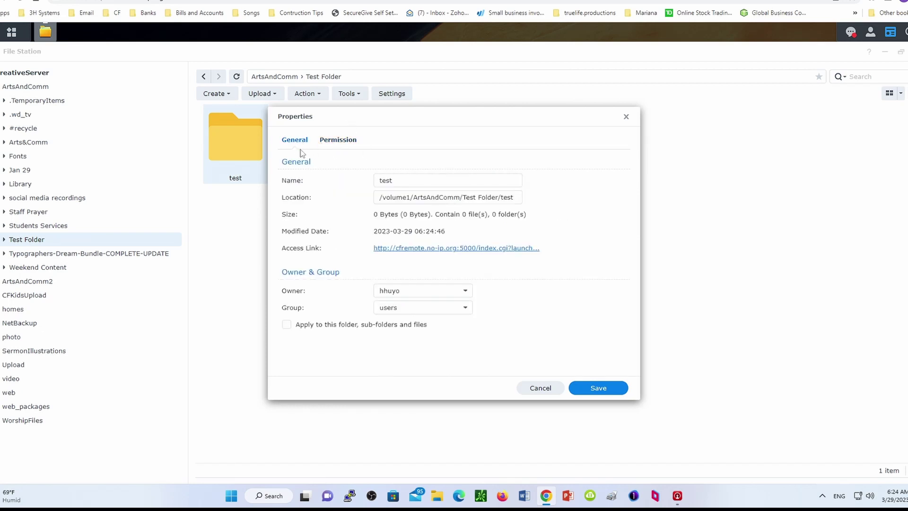
left_click(287, 326)
left_click(338, 140)
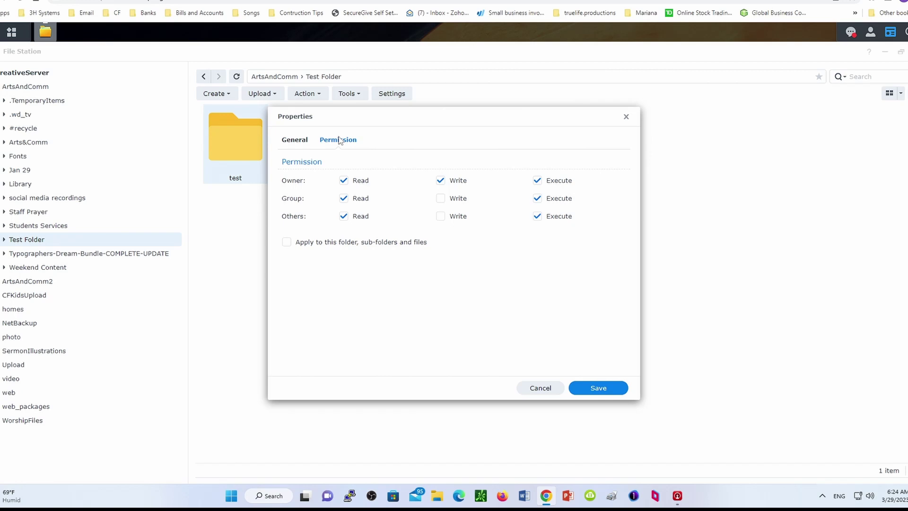
left_click(308, 141)
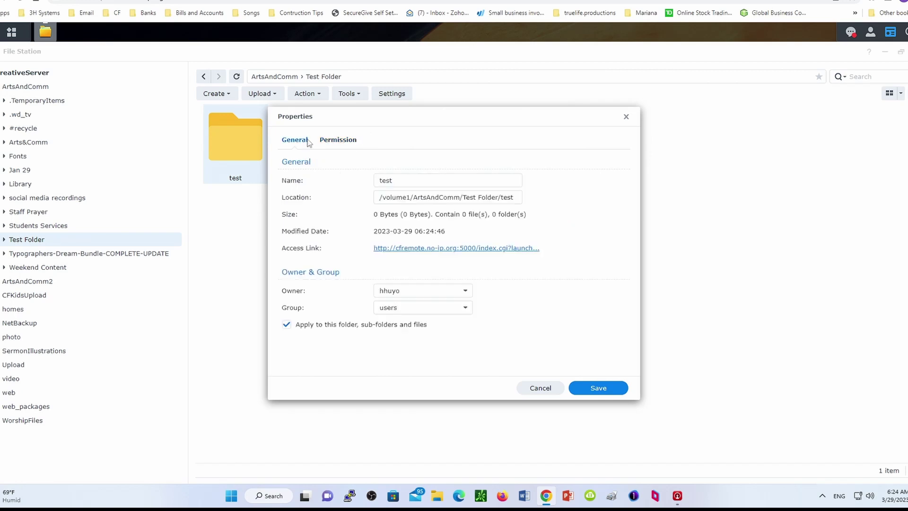
left_click(359, 139)
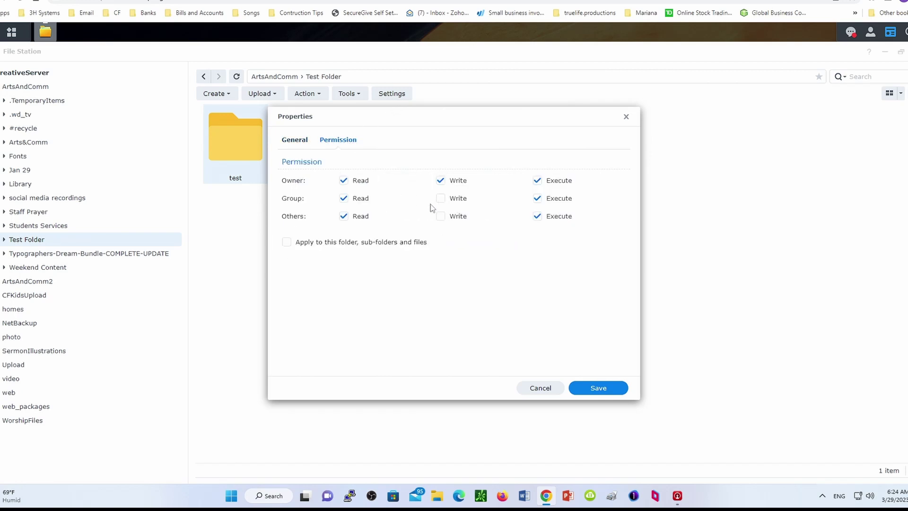
Give the test folder's group write permission, apply it to sub-folders and files, and save.
left_click(441, 198)
left_click(291, 141)
left_click(333, 141)
left_click(286, 242)
left_click(294, 140)
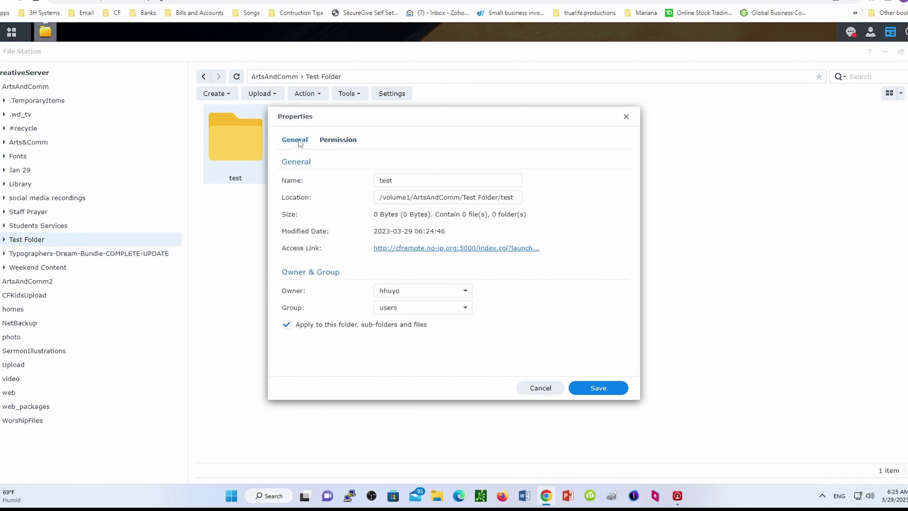
left_click(336, 142)
left_click(286, 242)
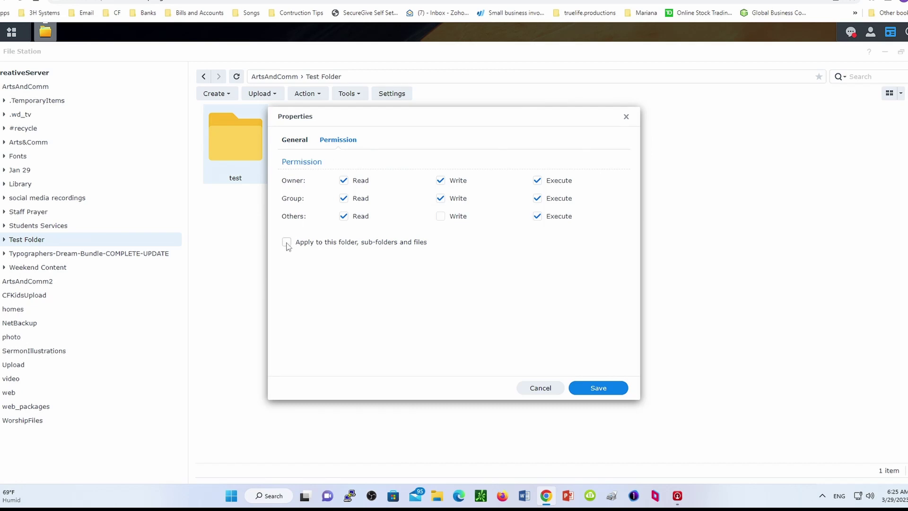
left_click(302, 141)
left_click(347, 144)
left_click(307, 144)
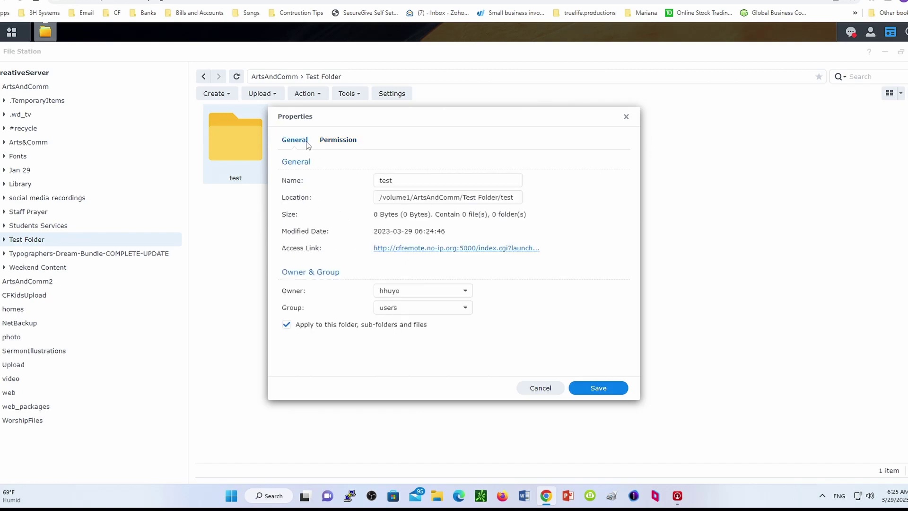
left_click(337, 143)
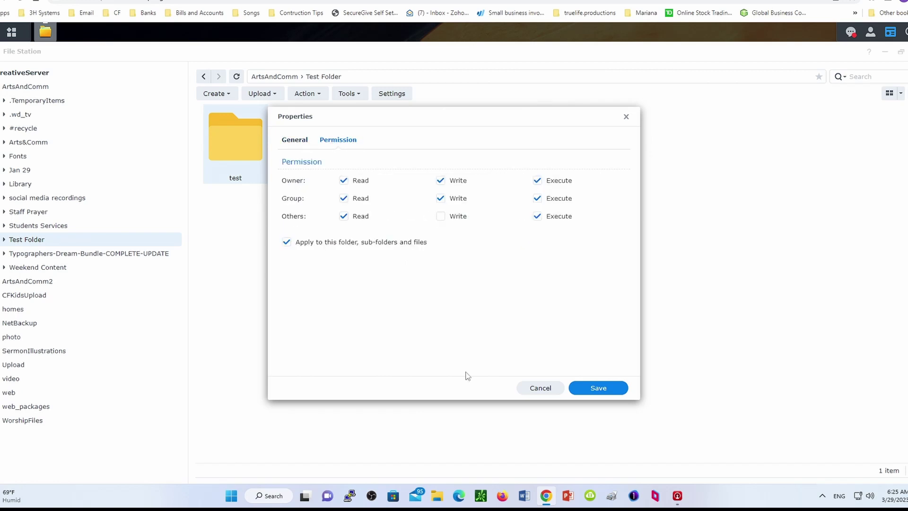
left_click(305, 141)
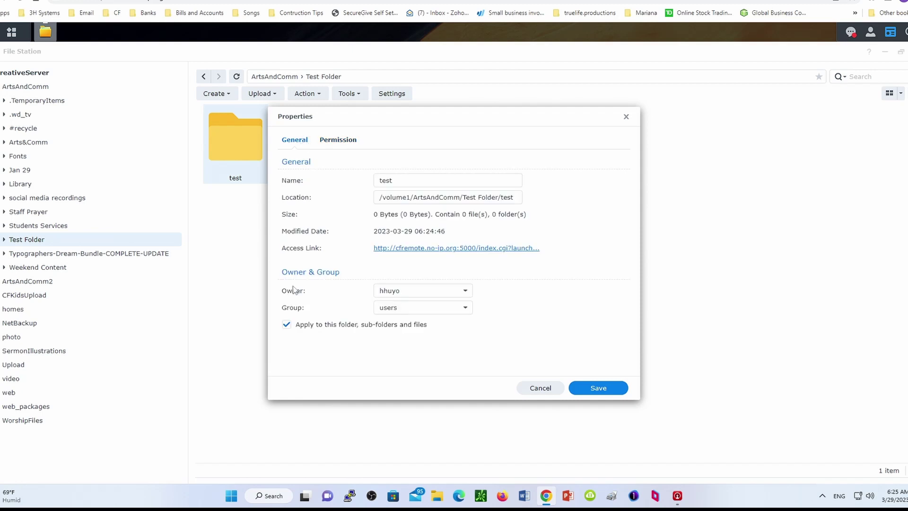
left_click(598, 386)
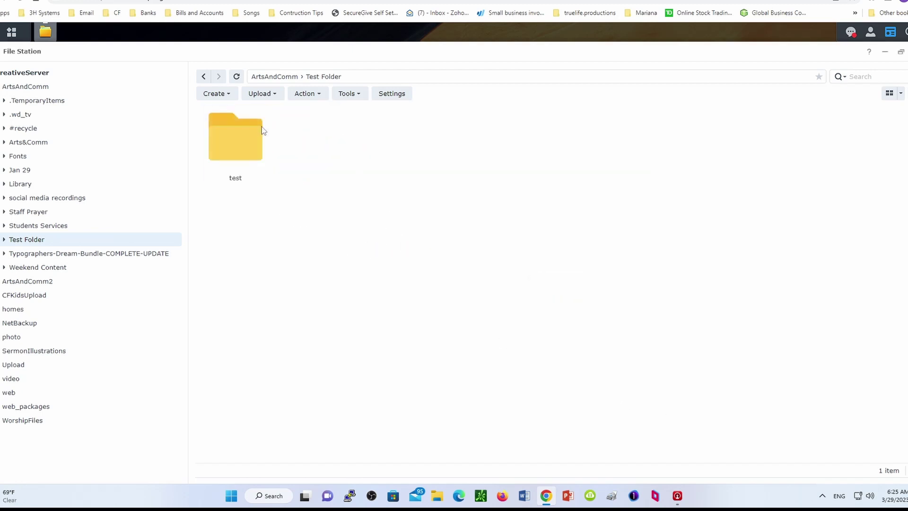
left_click(203, 76)
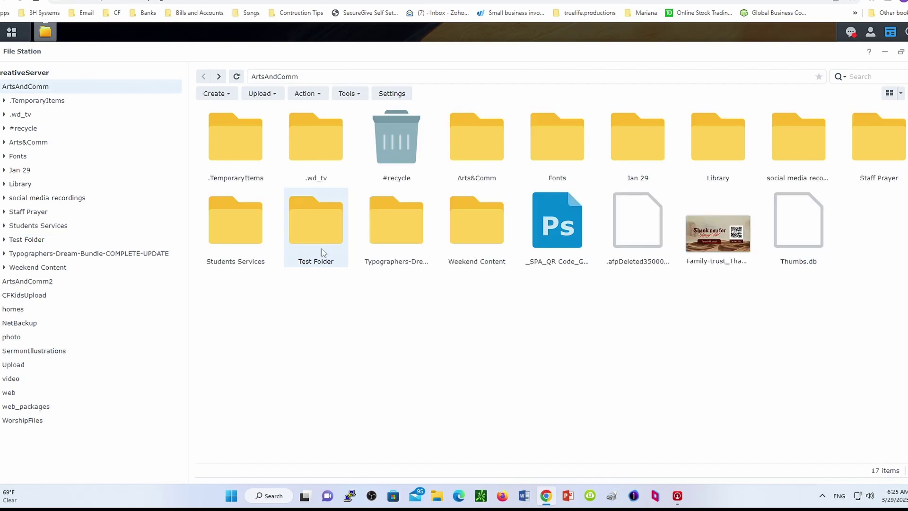
double_click(328, 239)
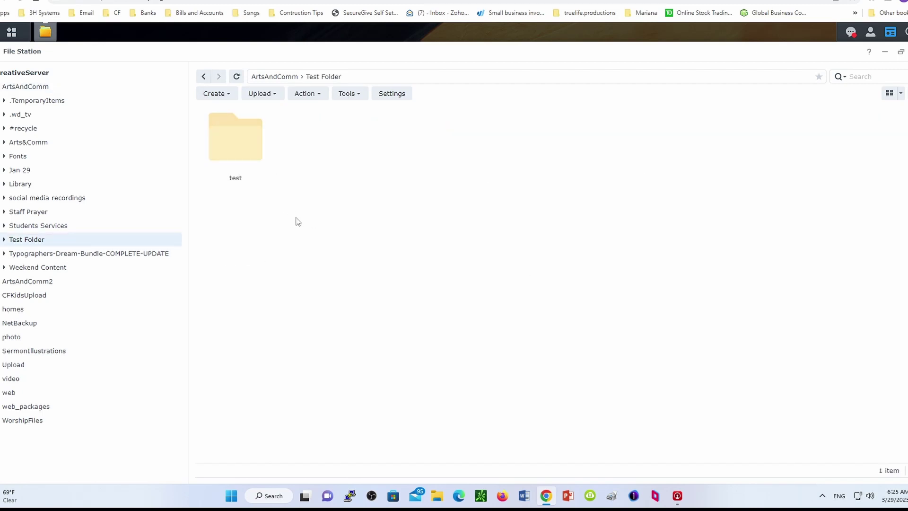